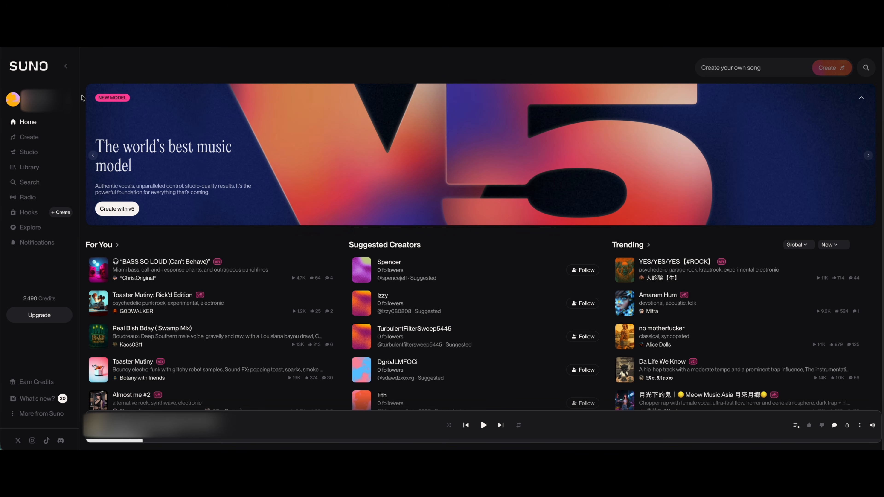
# Generate a song from the description about the "fat guy tinkering" YouTube channel, mixing hip-hop, rock, R&B, country and piano.
pyautogui.click(30, 137)
pyautogui.moveTo(139, 136); pyautogui.dragTo(84, 112)
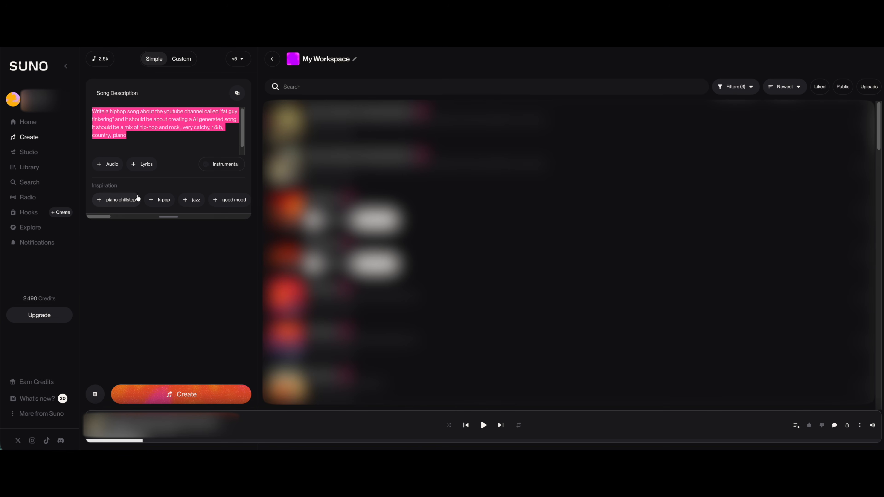
pyautogui.moveTo(101, 218)
pyautogui.mouseDown()
pyautogui.moveTo(202, 217)
pyautogui.moveTo(89, 209)
pyautogui.mouseUp()
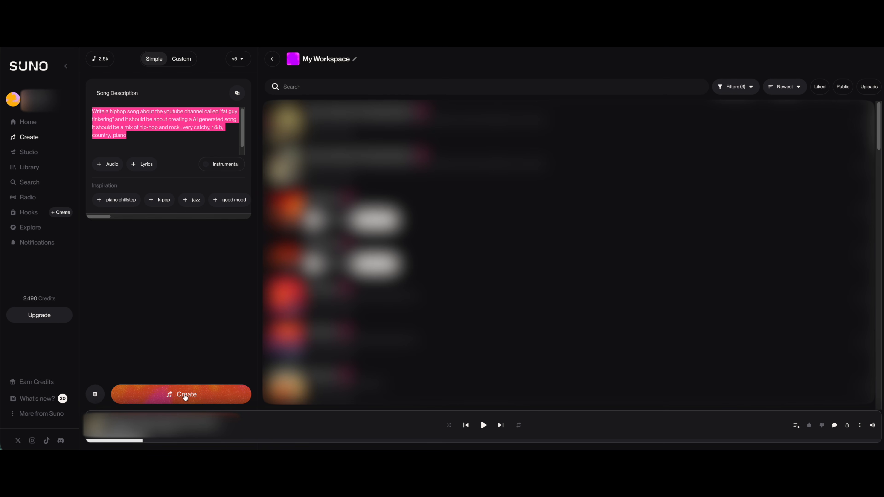
pyautogui.click(186, 396)
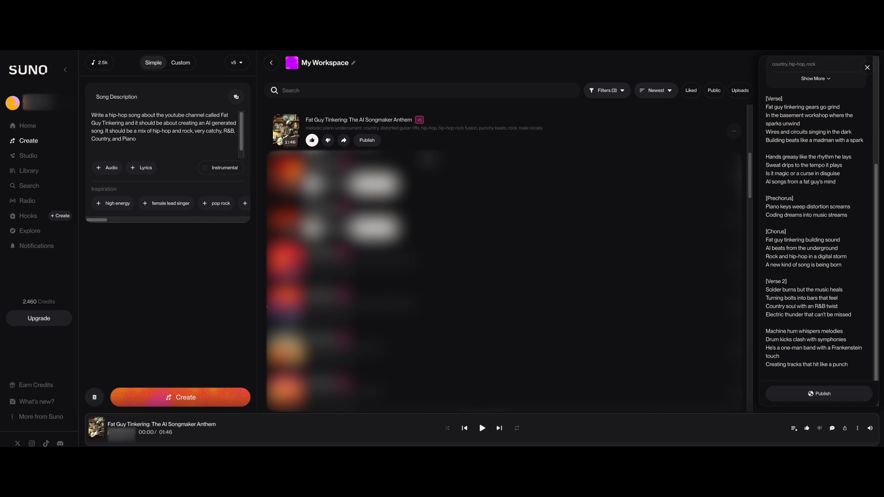
# Play "Fat Guy Tinkering: The AI Songmaker Anthem" and follow its lyrics from the first verse down.
pyautogui.scroll(5, 854, 160)
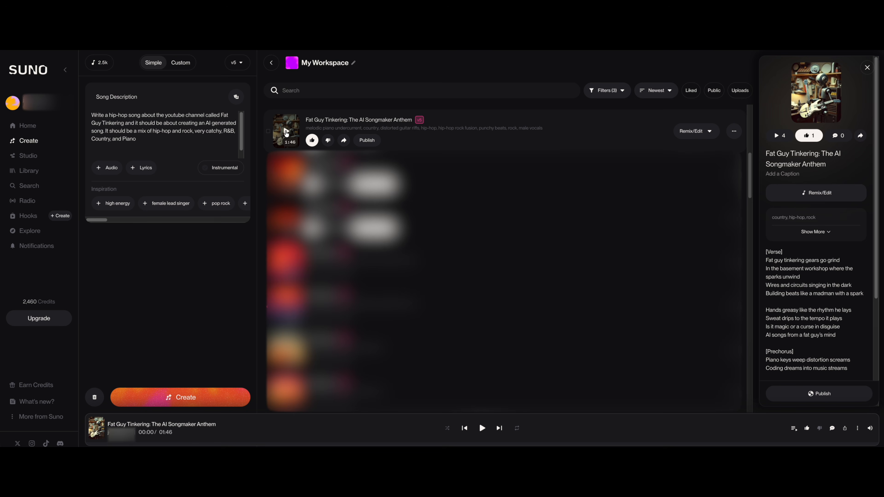
pyautogui.click(286, 132)
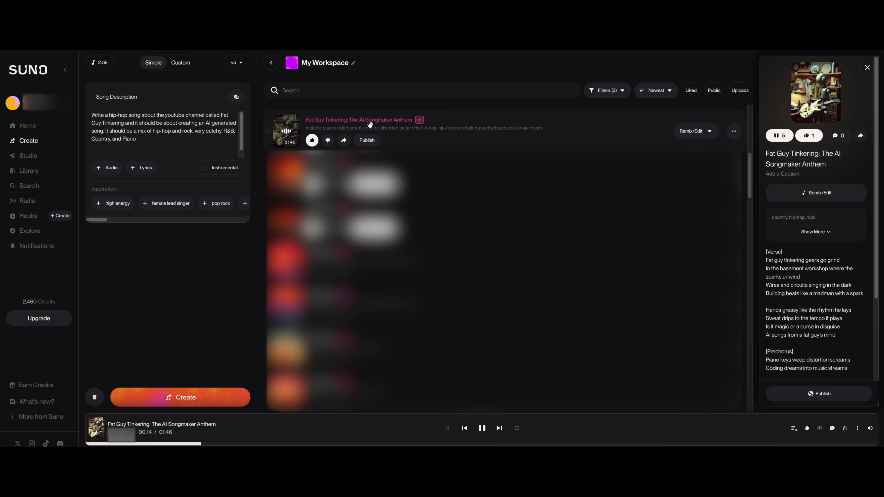
pyautogui.scroll(-1, 817, 294)
pyautogui.scroll(-3, 817, 295)
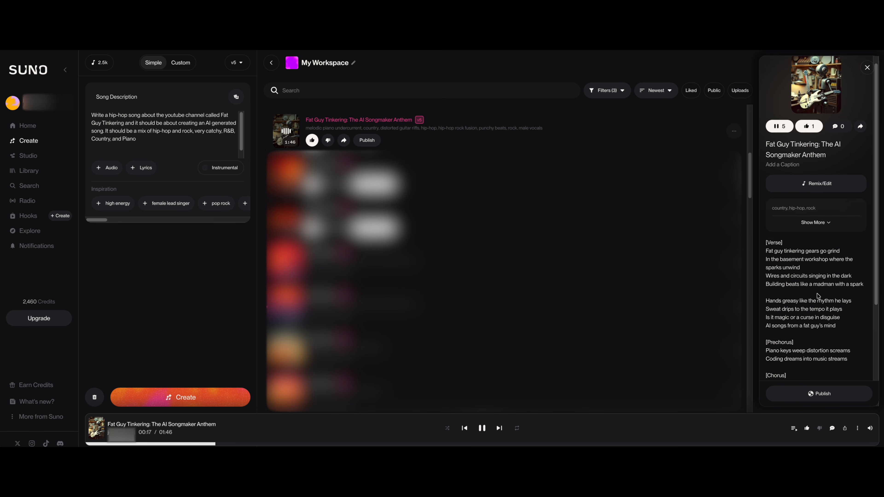
pyautogui.scroll(-5, 824, 292)
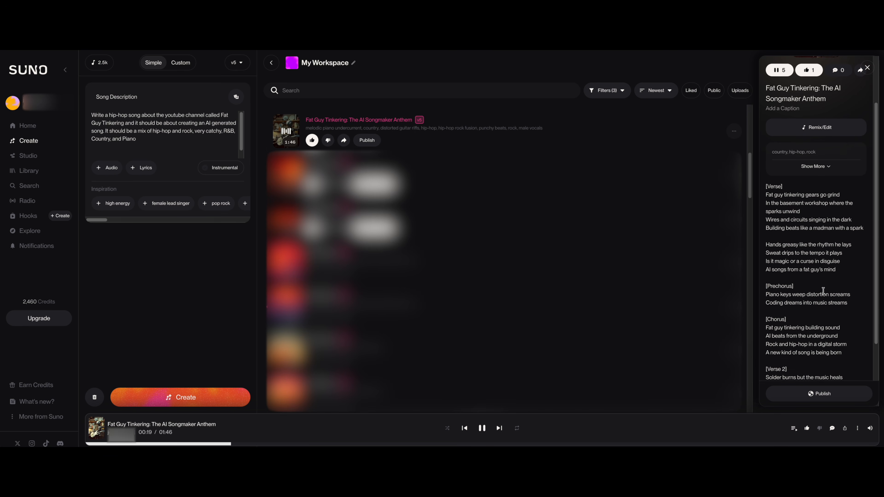
pyautogui.scroll(-1, 824, 293)
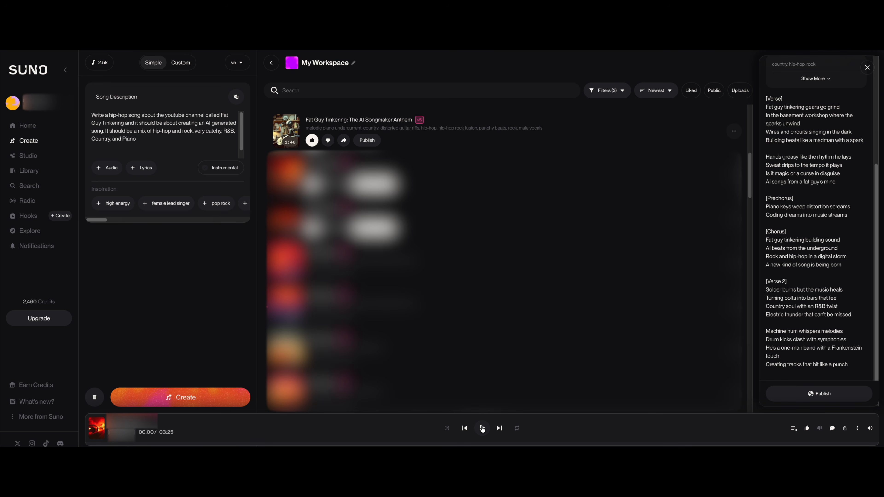
pyautogui.click(483, 429)
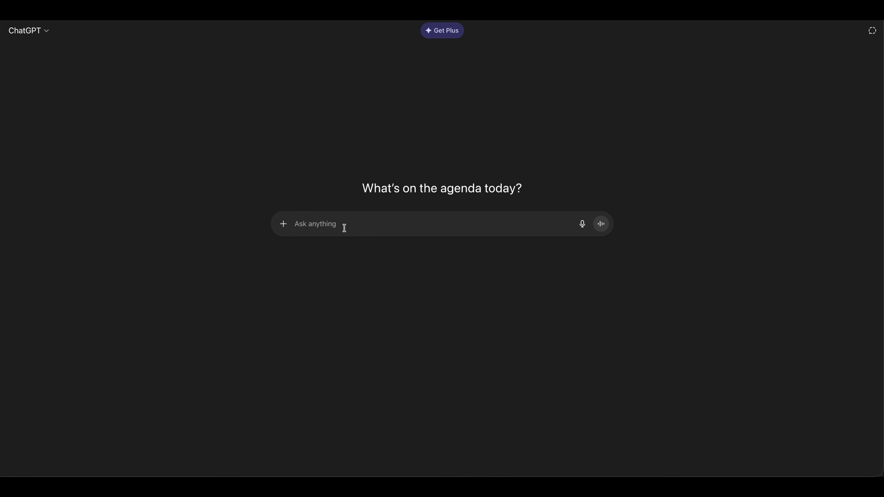
# In ChatGPT, paste the song description as the prompt and begin it with "help me write a song about".
pyautogui.write('Write a hiphop song about the youtube channel called "fat guy tinkering" and it should be about creating a AI generated song. It should be a mix of hip-hop and rock., very catchy, r&b, country, piano')
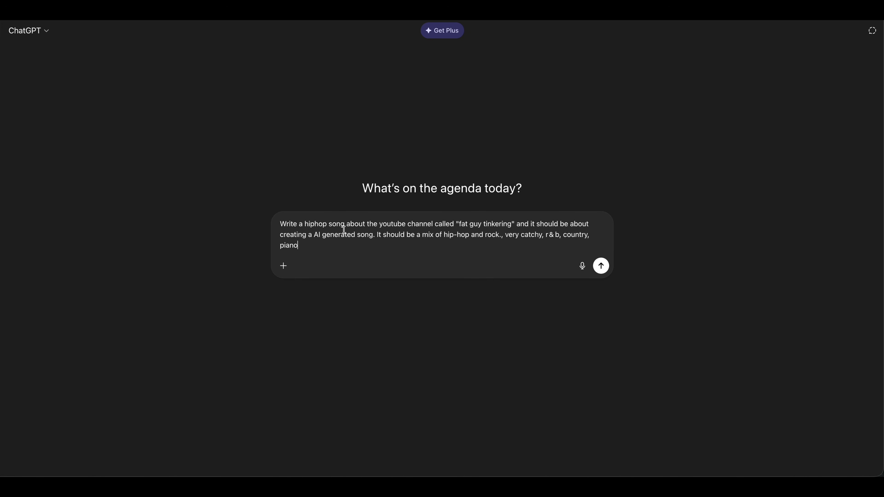
pyautogui.click(282, 224)
pyautogui.write('help me write a')
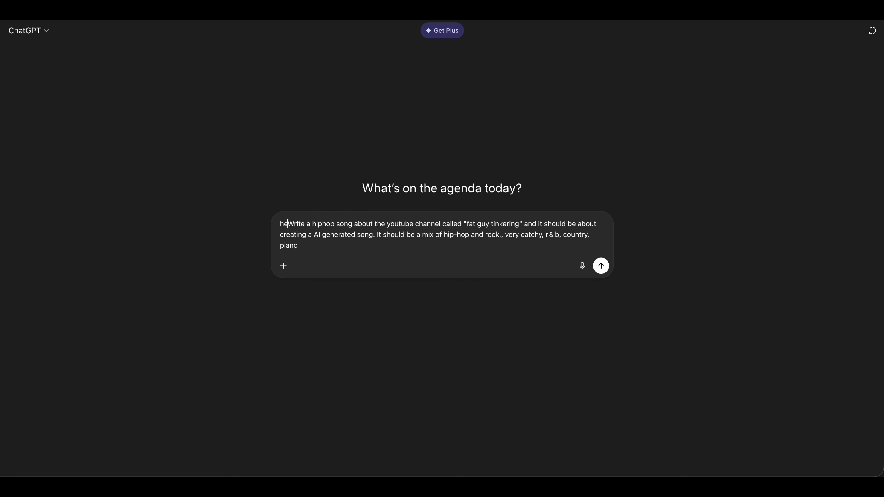
pyautogui.write(' song abou')
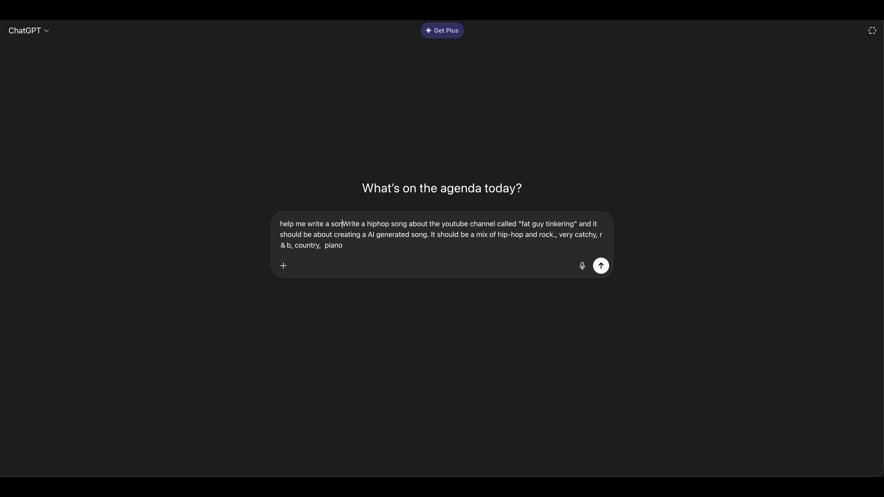
pyautogui.write('t')
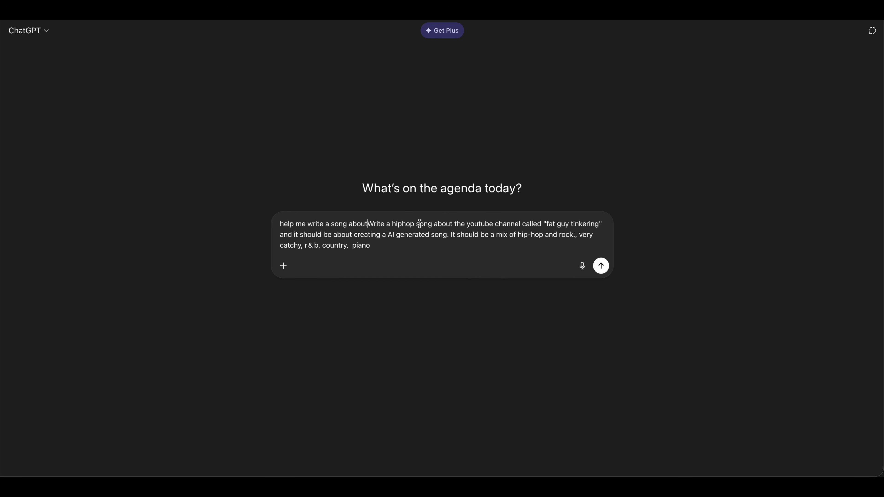
# Replace the redundant "Write a hiphop song about the" in the prompt with "a" before "youtube channel".
pyautogui.moveTo(453, 224); pyautogui.dragTo(368, 223)
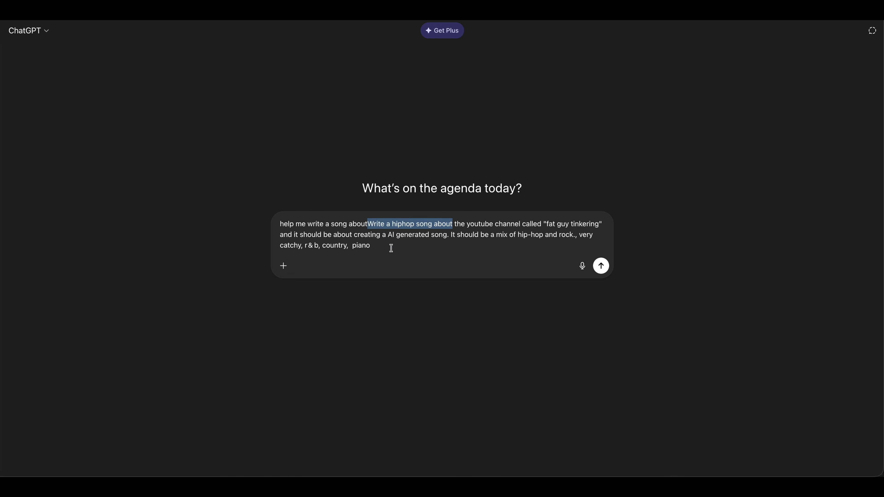
pyautogui.press('BackSpace')
pyautogui.click(369, 222)
pyautogui.write('a')
pyautogui.press('Delete')
pyautogui.press('Delete')
pyautogui.press('Delete')
pyautogui.press('Delete')
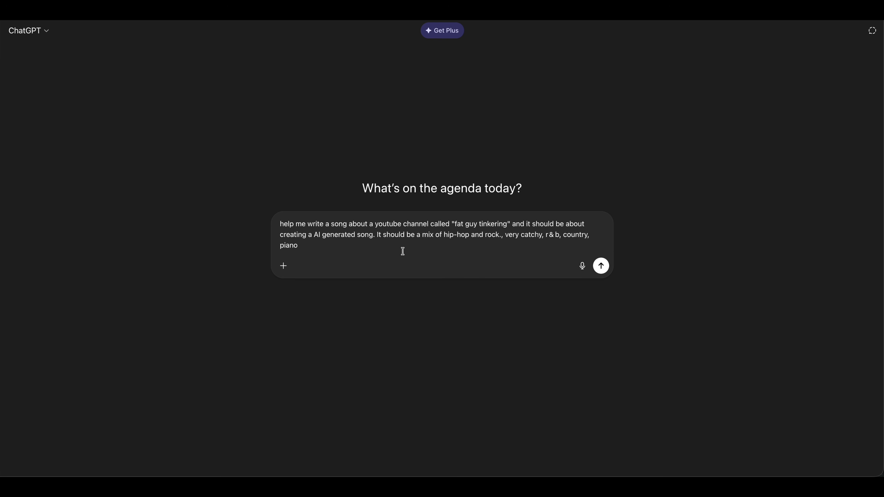
# Add "The song should have 3 verses and a catchy rift" to the end of the prompt and submit it.
pyautogui.click(551, 257)
pyautogui.write('Thie')
pyautogui.write('song should have ')
pyautogui.write('3 verses and a catchy rift')
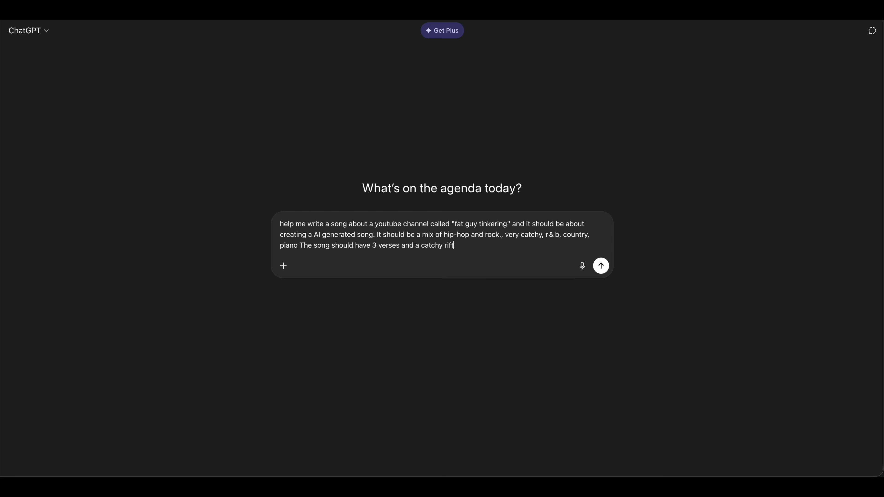
pyautogui.click(601, 266)
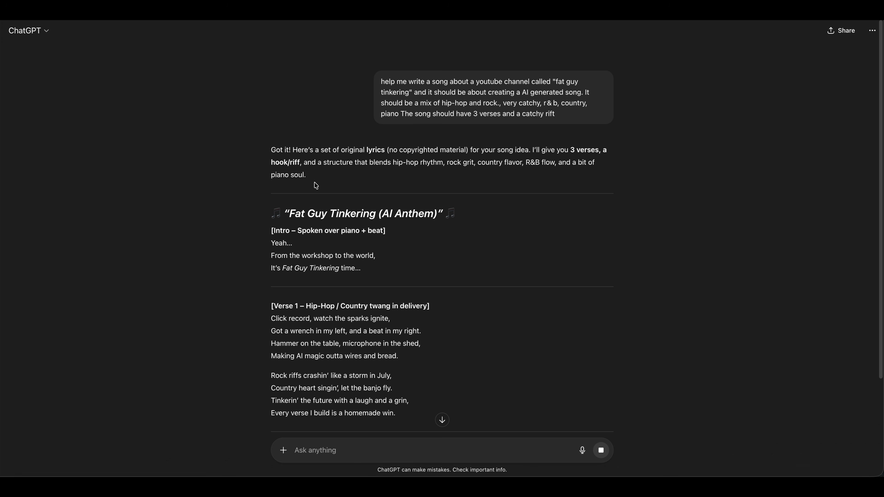
# Look through the generated lyrics and copy them from the intro through the final hook.
pyautogui.scroll(-10, 270, 177)
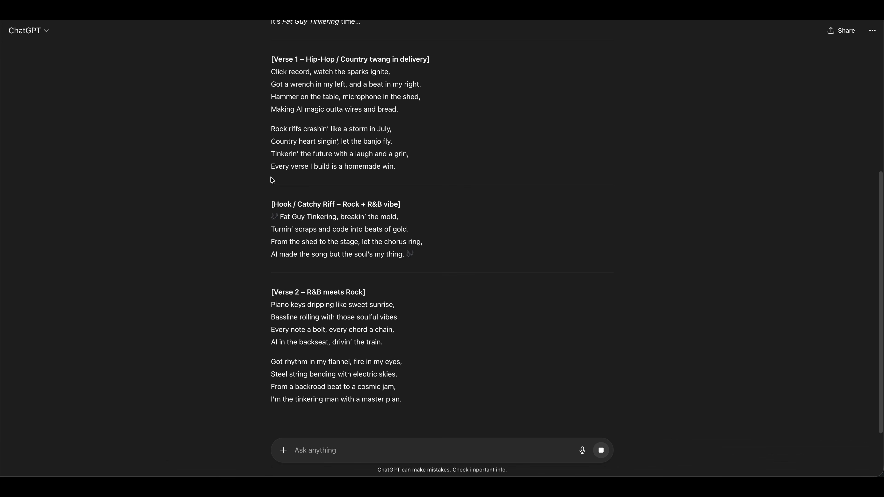
pyautogui.scroll(-10, 270, 176)
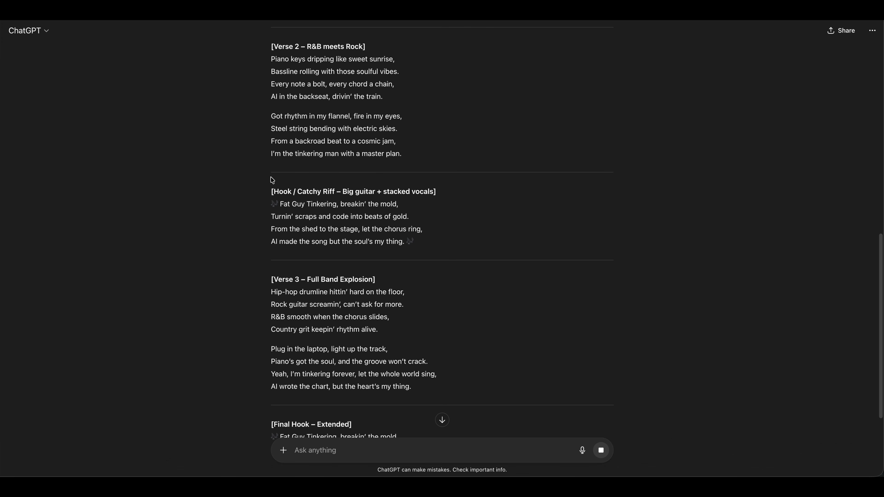
pyautogui.scroll(1, 272, 178)
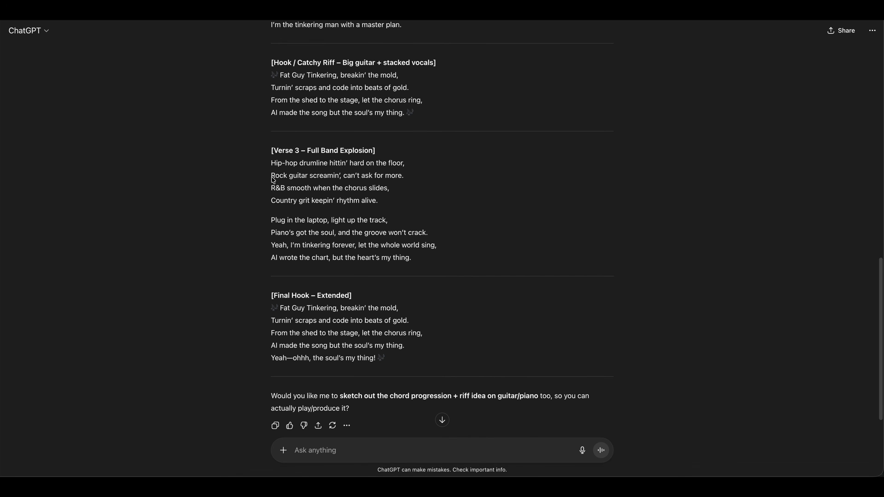
pyautogui.moveTo(375, 361); pyautogui.dragTo(272, 161)
pyautogui.scroll(8, 303, 155)
pyautogui.scroll(10, 300, 167)
pyautogui.scroll(1, 296, 163)
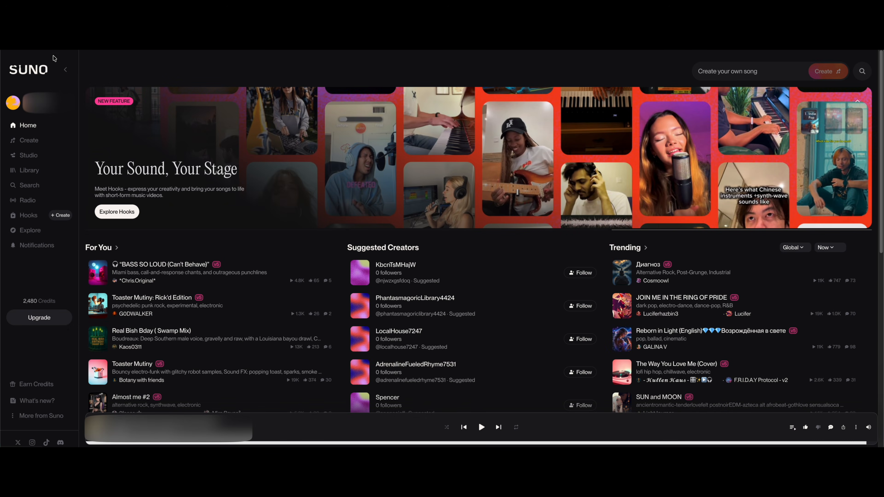
# Switch to Suno, open song creation and paste the copied lyrics as custom lyrics, trimming the trailing emoji.
pyautogui.click(30, 141)
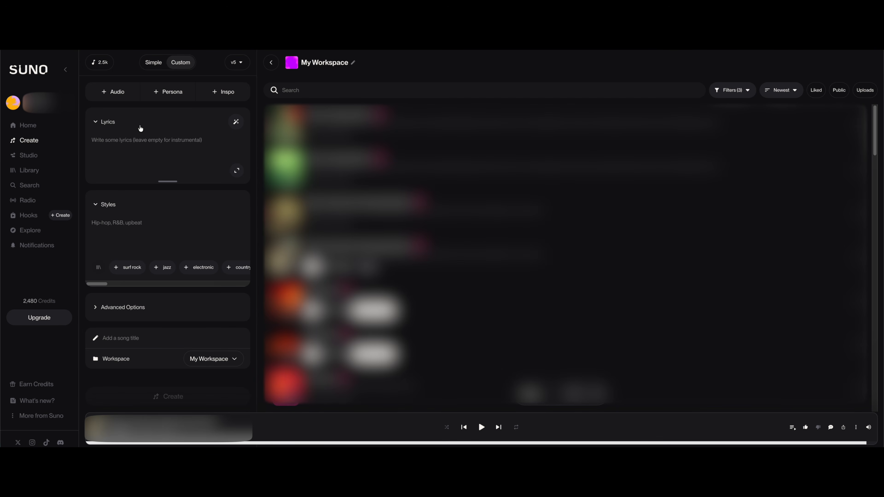
pyautogui.write("🎶 Fat Guy Tinkering, breakin' the mold, Turnin' scraps and code into beats of gold. From the shed to the stage, let the chorus ring, AI made the song but the soul's my thing. Yeah—ohhh, the soul's my thing!")
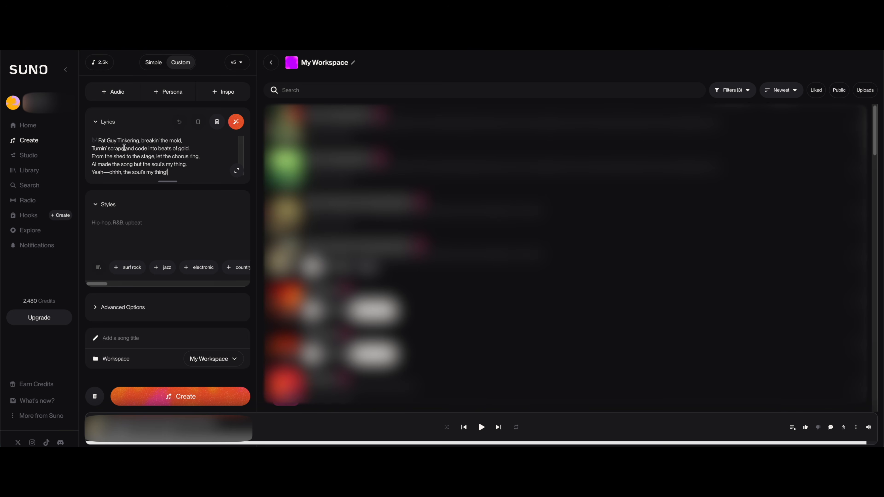
pyautogui.press('BackSpace')
pyautogui.press('BackSpace')
# Clean up the "Big guitar + stacked vocals" hook by deleting its closing emoji and the extra space before "Fat Guy Tinkering".
pyautogui.scroll(-1, 122, 146)
pyautogui.scroll(-1, 122, 146)
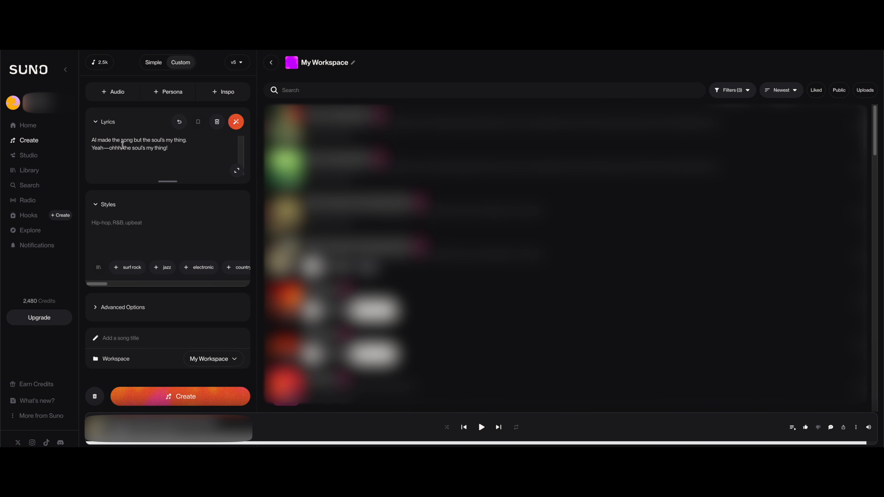
pyautogui.scroll(10, 123, 146)
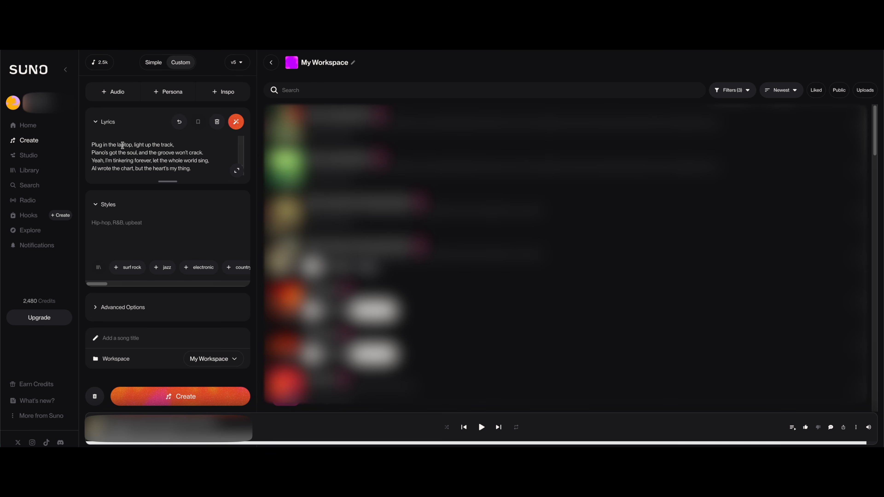
pyautogui.scroll(3, 123, 145)
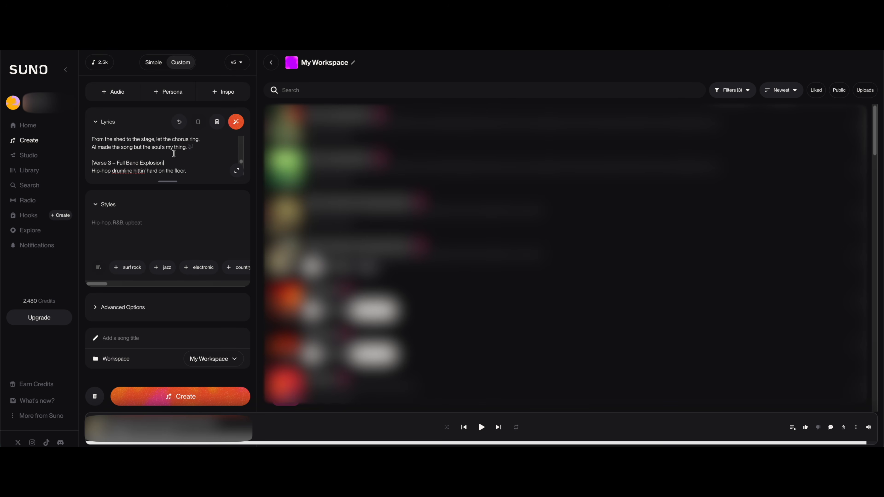
pyautogui.click(196, 148)
pyautogui.press('BackSpace')
pyautogui.scroll(5, 172, 149)
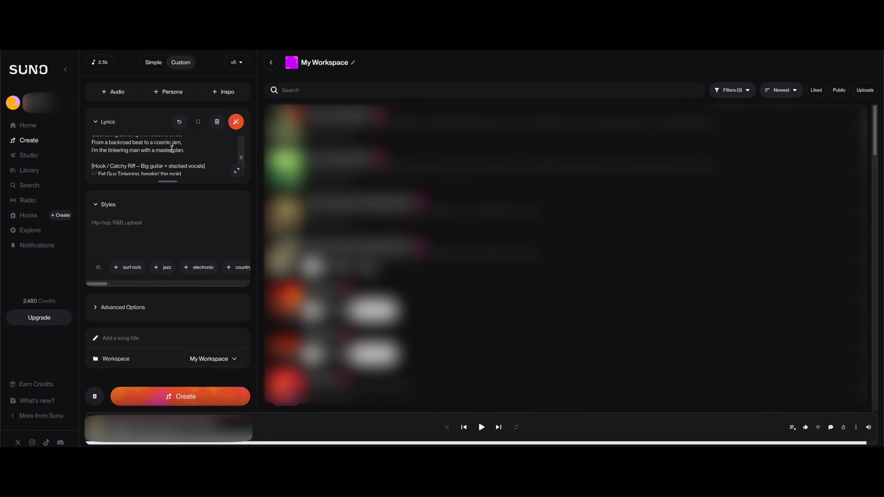
pyautogui.click(99, 172)
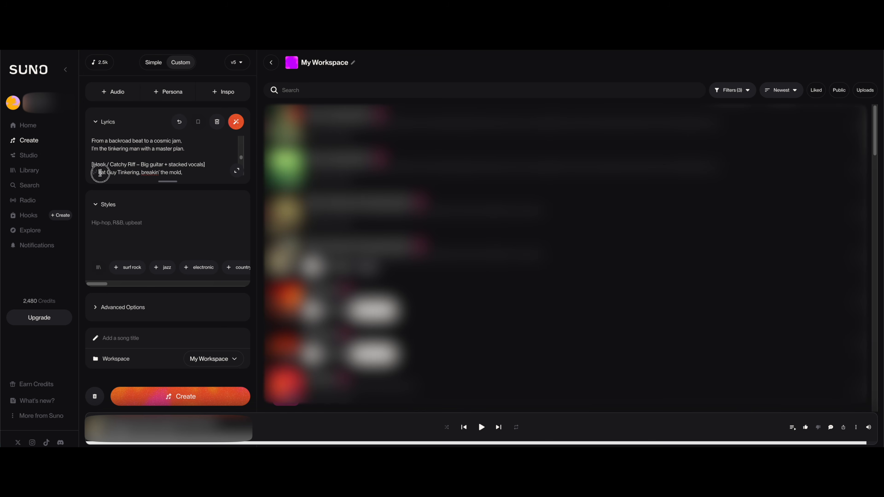
pyautogui.press('Left')
pyautogui.press('BackSpace')
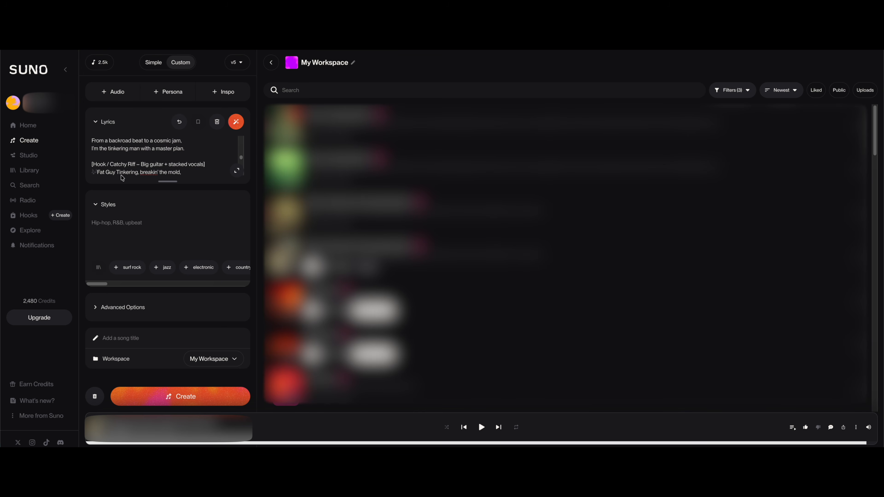
# Delete the emojis at the end and start of the "Rock + R&B vibe" hook in the lyrics.
pyautogui.scroll(-5, 138, 154)
pyautogui.scroll(4, 138, 154)
pyautogui.scroll(1, 141, 153)
pyautogui.click(193, 149)
pyautogui.press('BackSpace')
pyautogui.scroll(3, 164, 150)
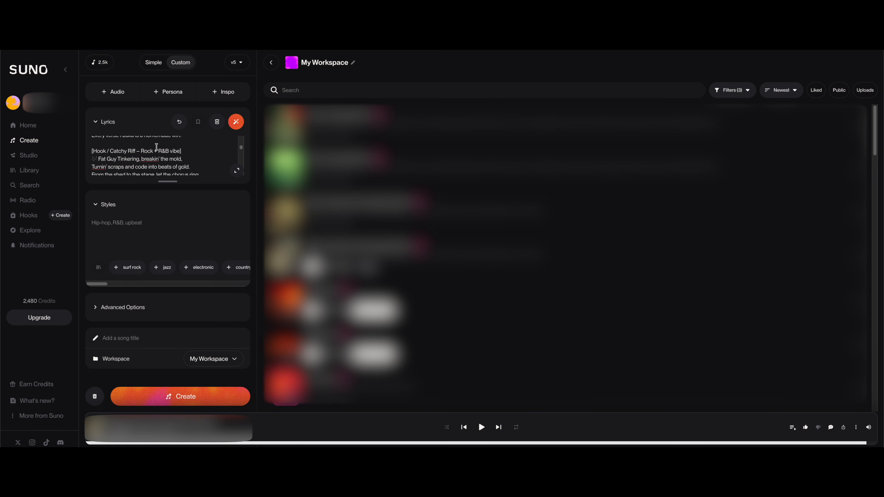
pyautogui.click(97, 159)
pyautogui.click(97, 159)
pyautogui.press('BackSpace')
pyautogui.scroll(5, 108, 163)
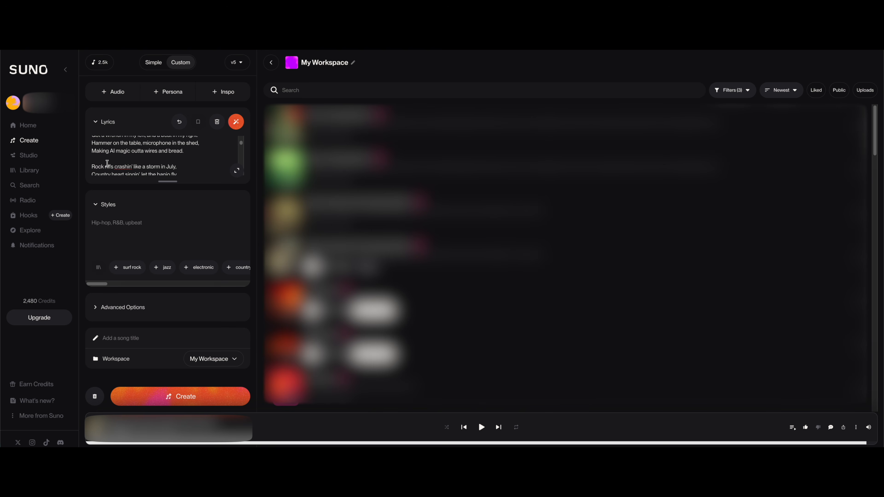
# Expand the advanced options and set the vocal gender to Male.
pyautogui.click(92, 308)
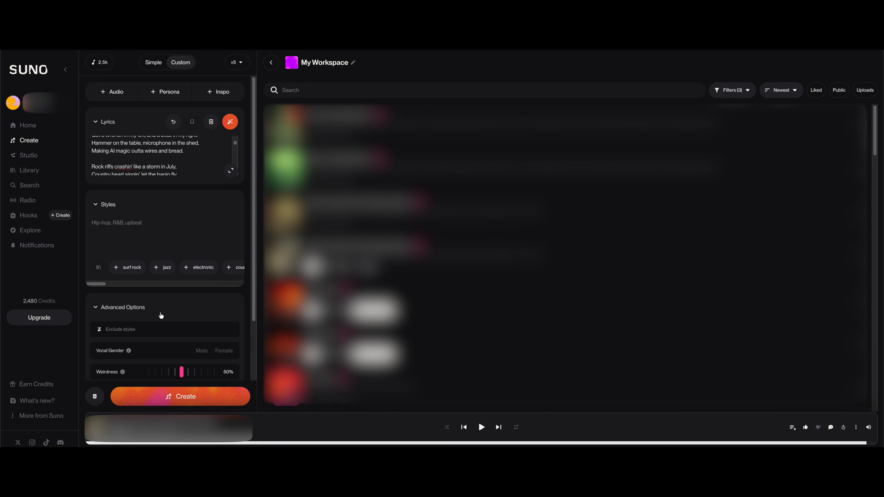
pyautogui.scroll(-2, 160, 316)
pyautogui.click(202, 300)
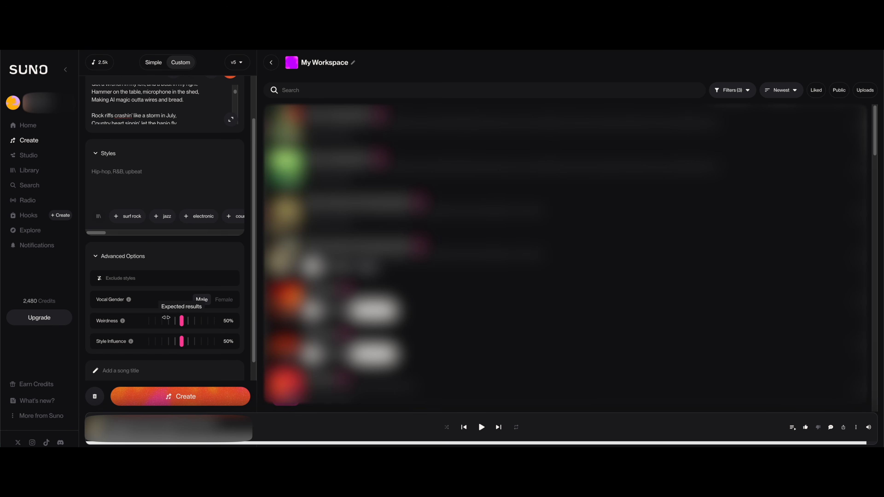
pyautogui.moveTo(177, 343)
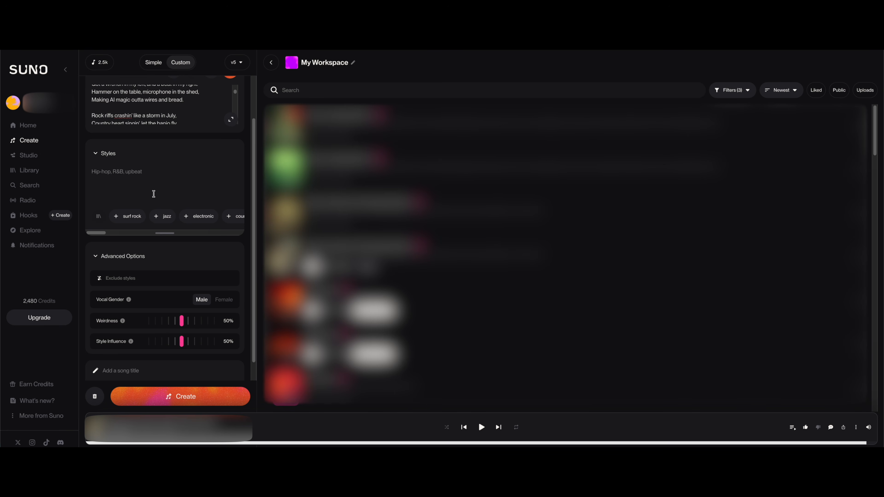
pyautogui.scroll(2, 175, 231)
pyautogui.scroll(5, 154, 158)
pyautogui.scroll(2, 154, 158)
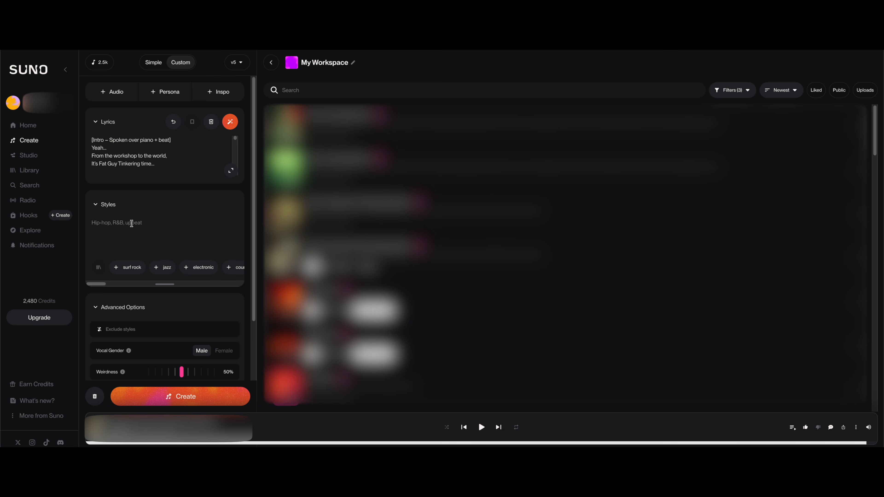
# Set the song's styles to "hip-hop, rock, country, catchy rift" and generate the song from the custom lyrics.
pyautogui.click(140, 220)
pyautogui.write('h')
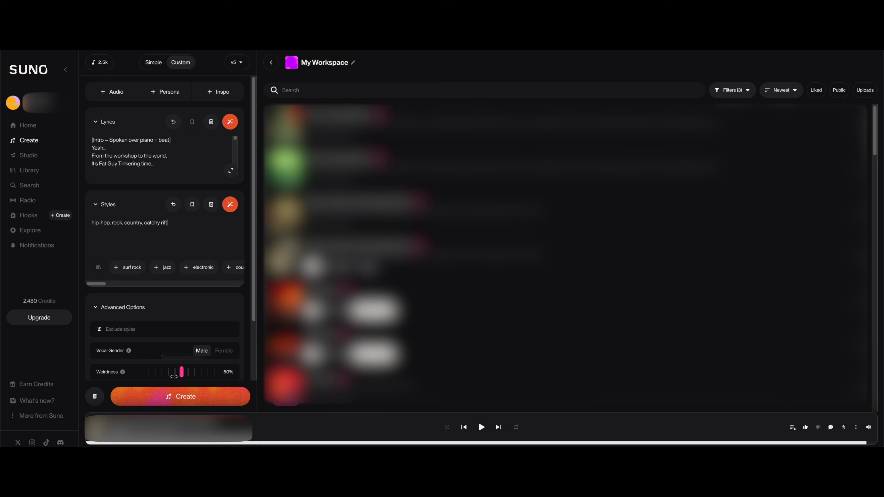
pyautogui.click(188, 399)
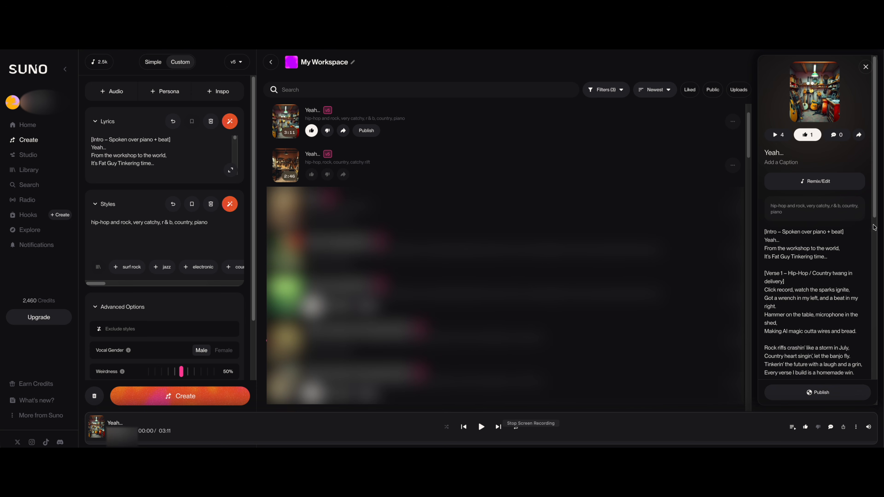
# Play the 3:11 version of the song "Yeah…" and follow its lyrics through the verses and hooks.
pyautogui.moveTo(874, 207); pyautogui.dragTo(871, 276)
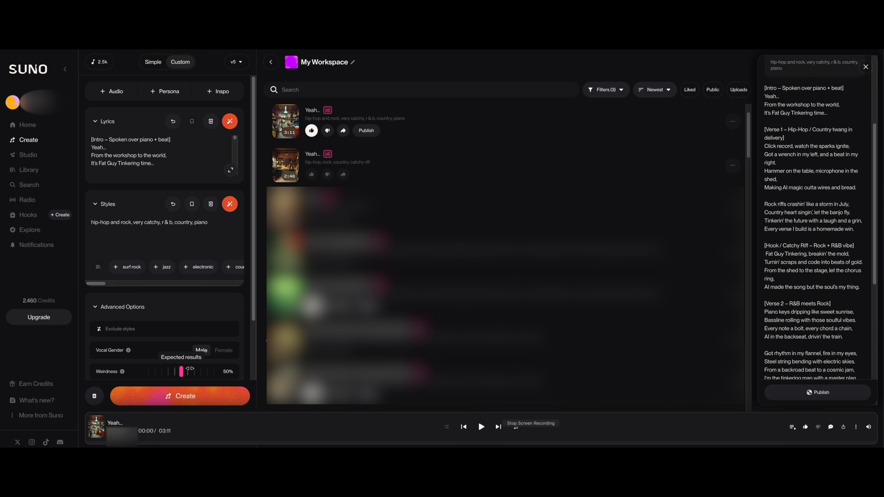
pyautogui.click(481, 427)
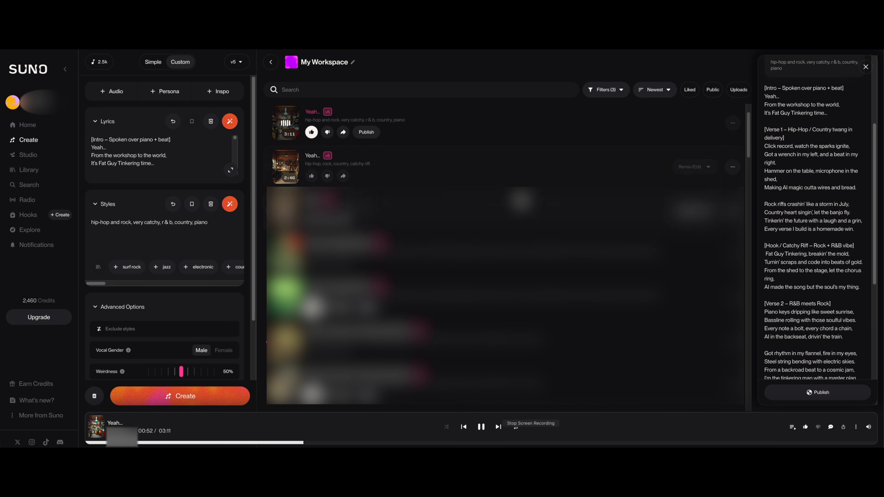
pyautogui.moveTo(874, 159); pyautogui.dragTo(878, 229)
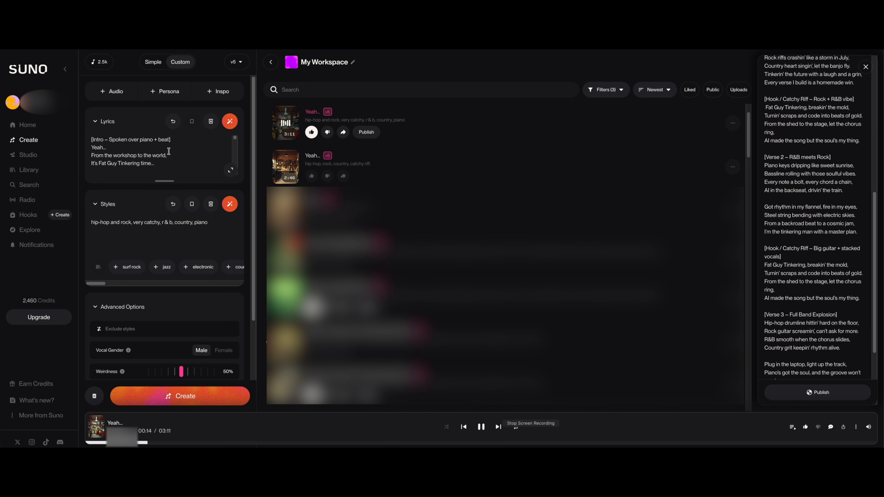
# Review the custom lyrics and the song description in Simple mode, and return to Custom mode.
pyautogui.moveTo(235, 142); pyautogui.dragTo(234, 149)
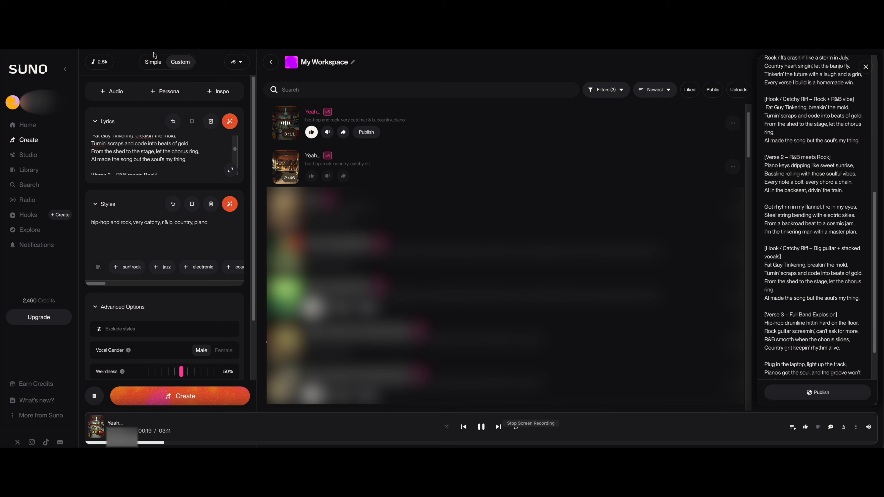
pyautogui.click(154, 64)
pyautogui.click(92, 116)
pyautogui.moveTo(92, 116); pyautogui.dragTo(113, 131)
pyautogui.click(149, 144)
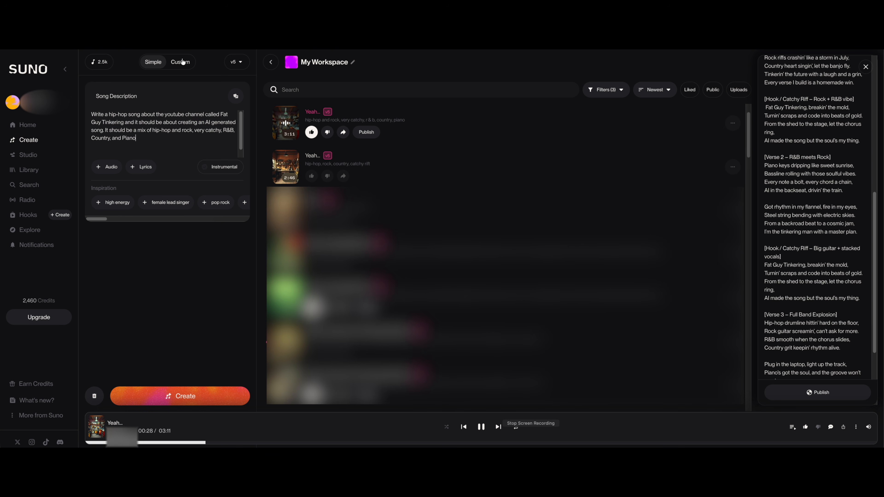
pyautogui.click(182, 62)
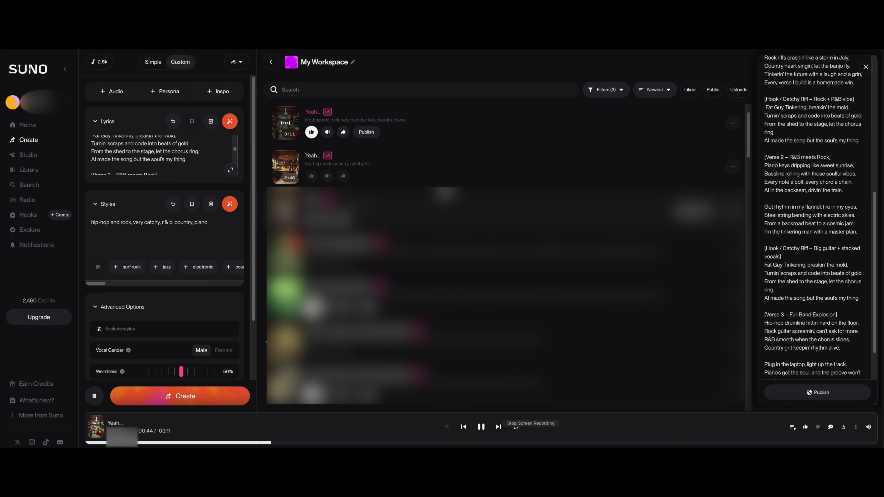
pyautogui.click(531, 441)
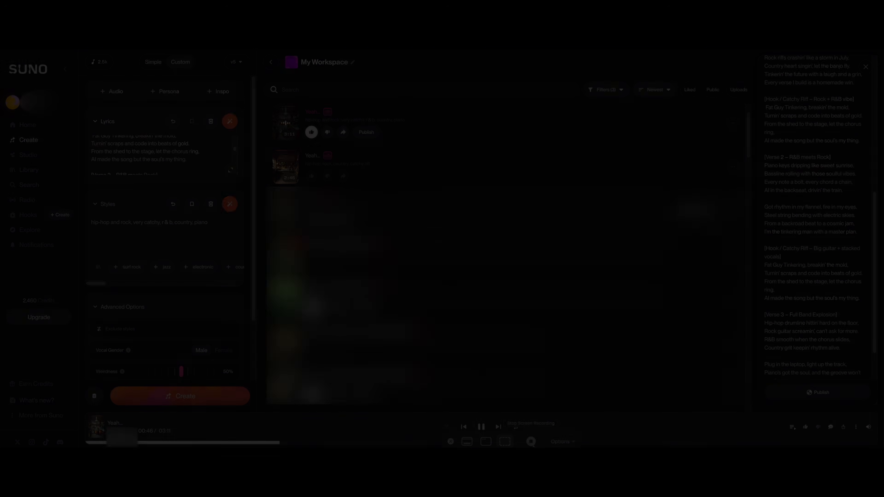